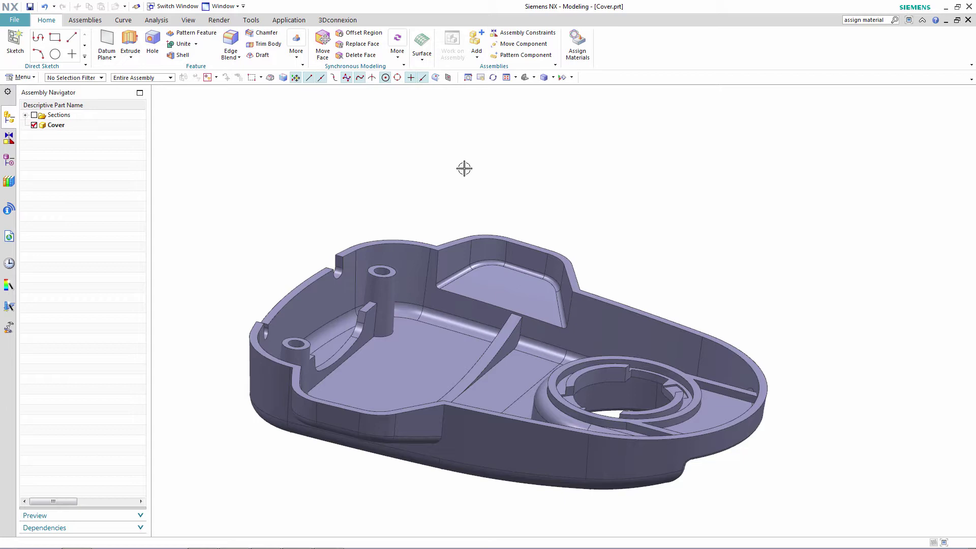
# - Switch the Cover part to Design Simulation and accept the default Cover_fem1 and Cover_sim1 files
pyautogui.click(13, 19)
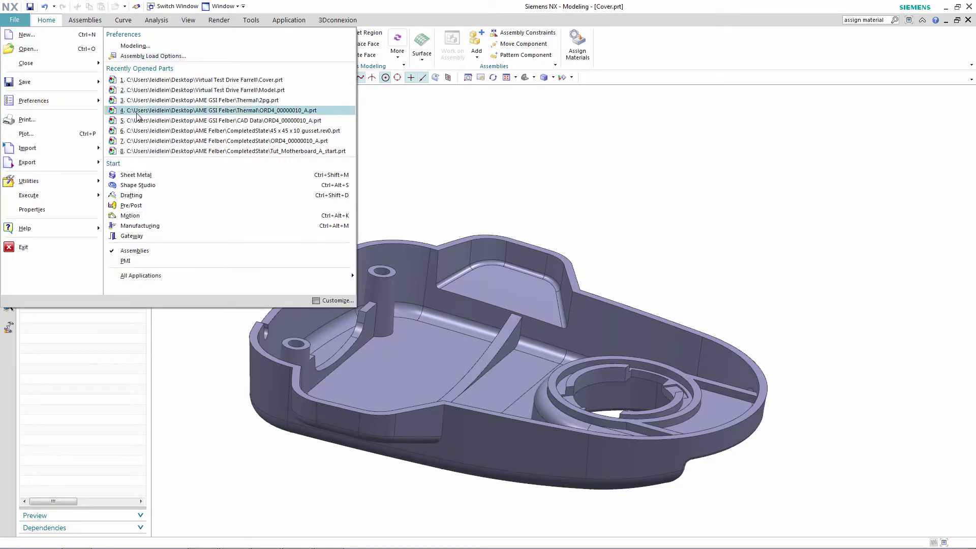
pyautogui.moveTo(141, 274)
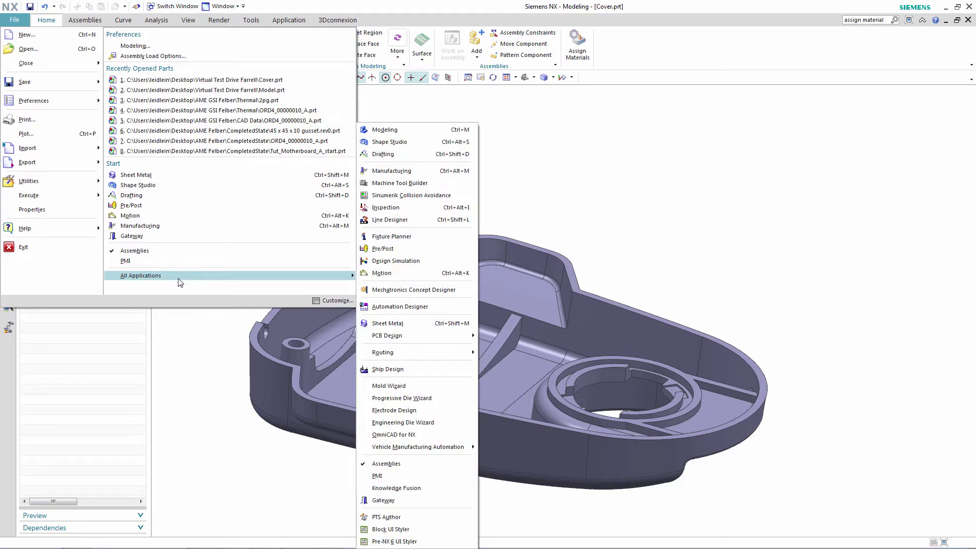
pyautogui.click(379, 262)
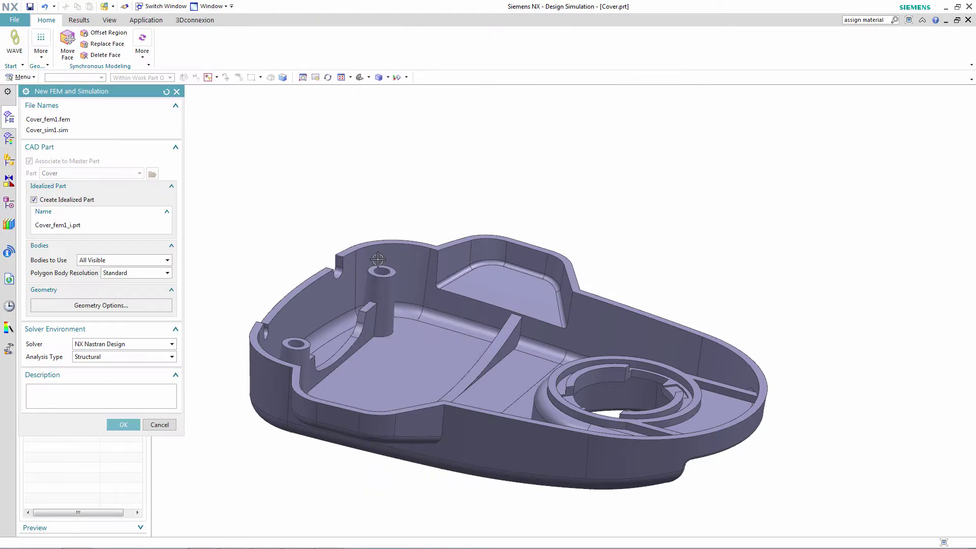
pyautogui.click(124, 425)
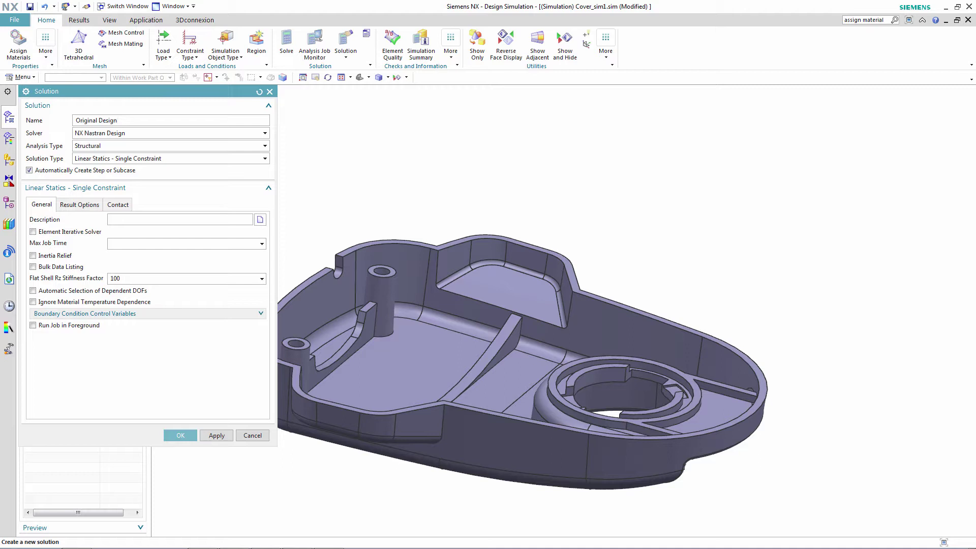
# - Create the 'Original Design' solution as Structural, Linear Statics - Single Constraint
pyautogui.click(264, 147)
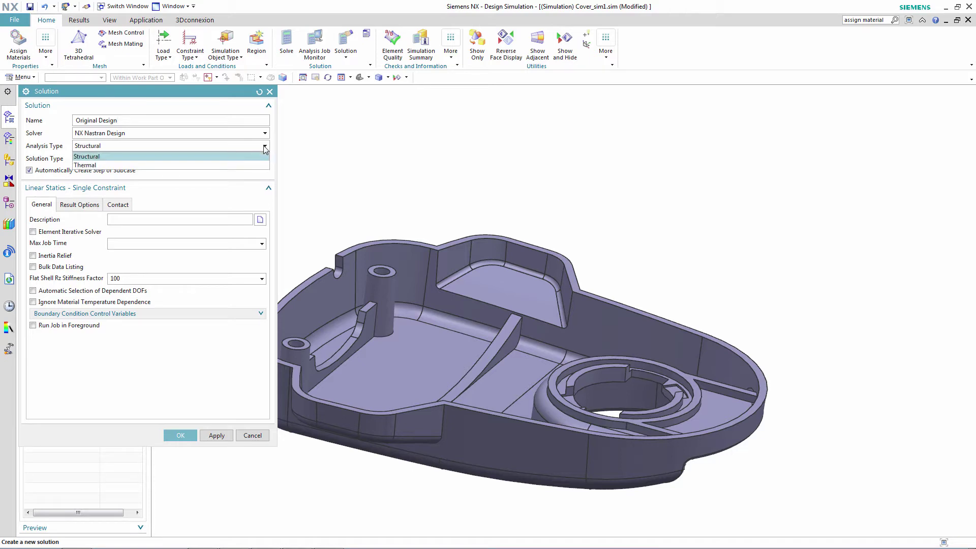
pyautogui.click(265, 147)
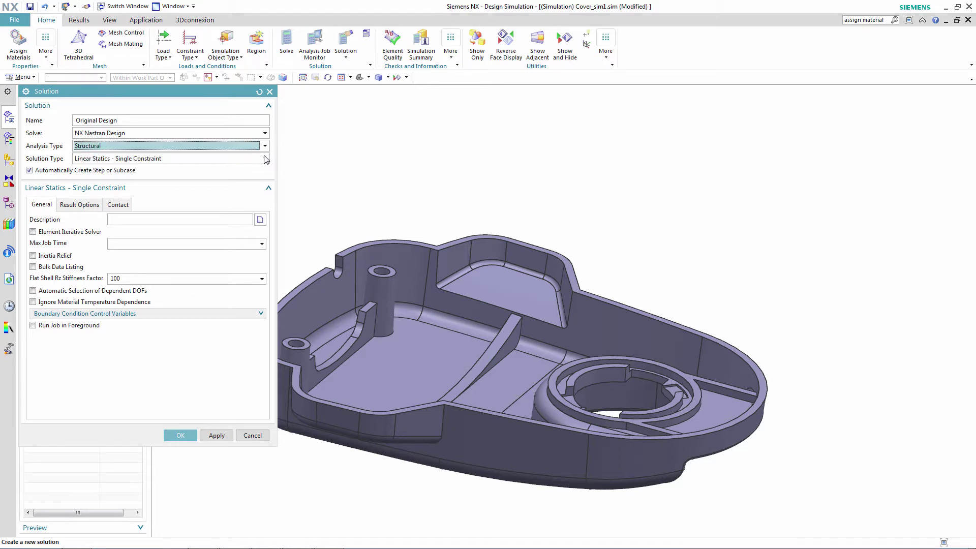
pyautogui.click(265, 160)
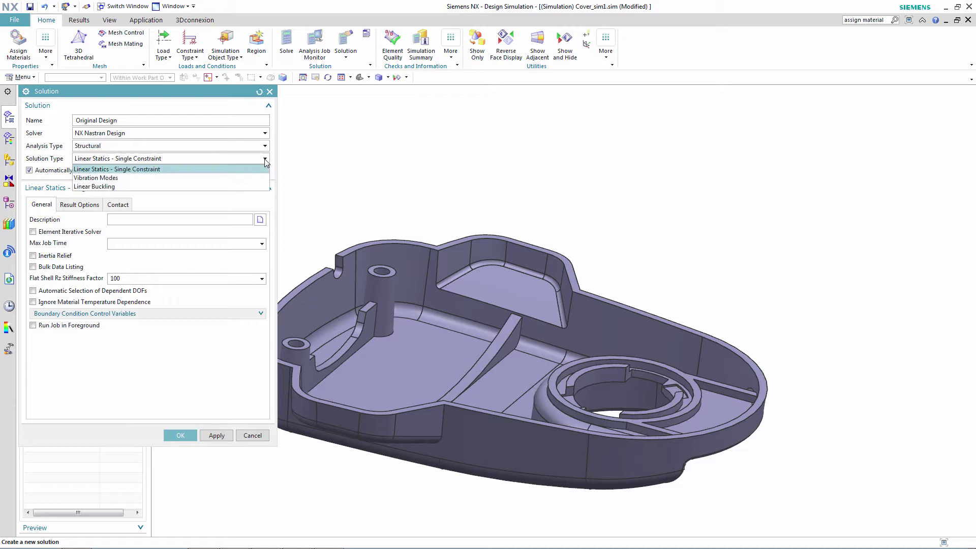
pyautogui.click(265, 160)
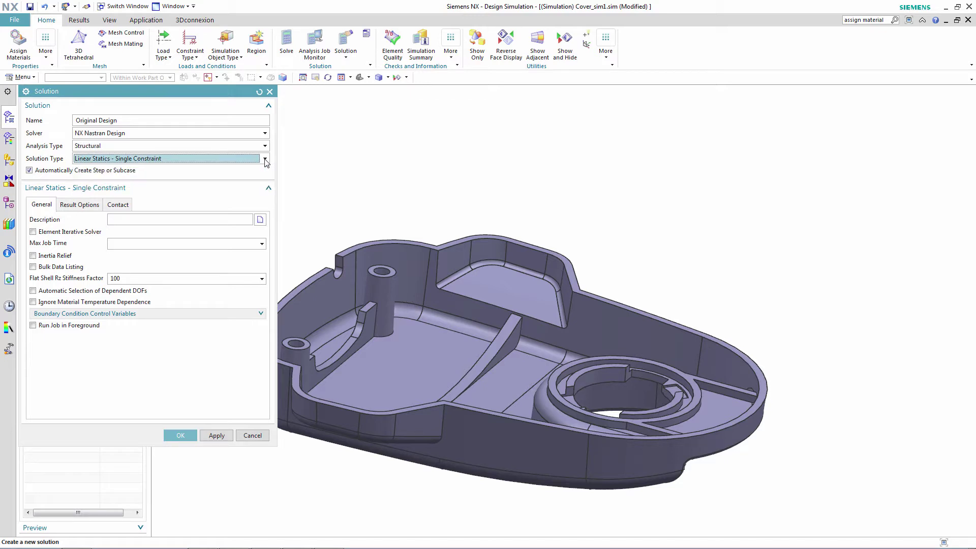
pyautogui.click(180, 436)
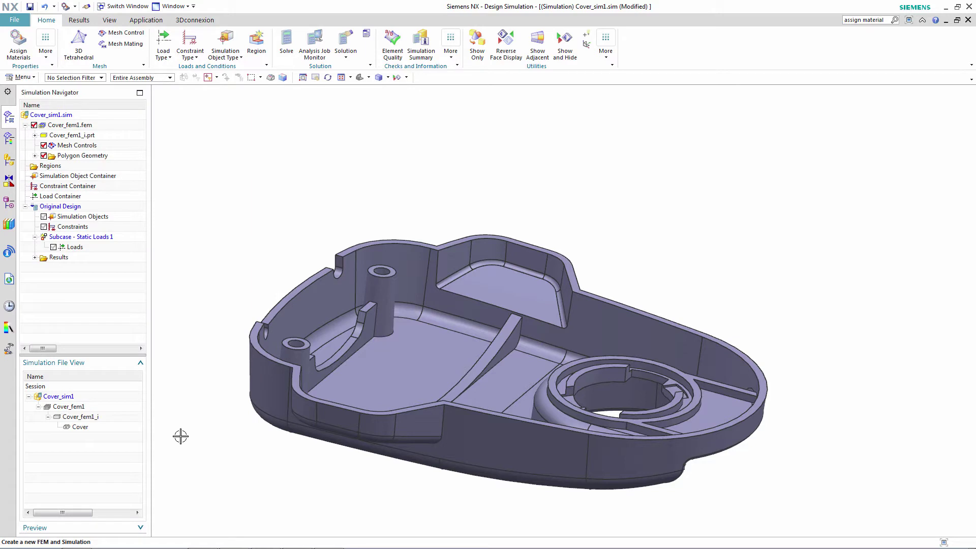
# - Assign the ABS-GF library material to the Cover body
pyautogui.click(19, 41)
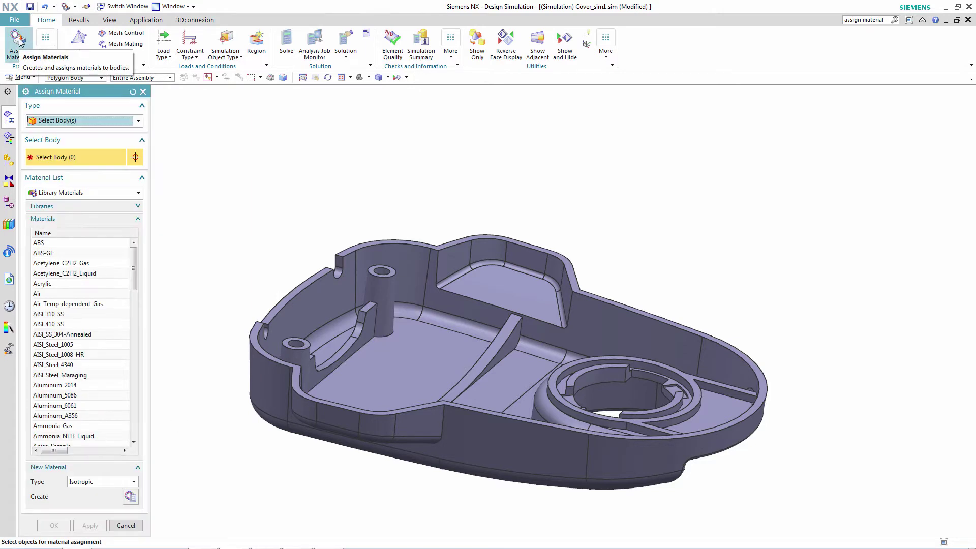
pyautogui.click(55, 254)
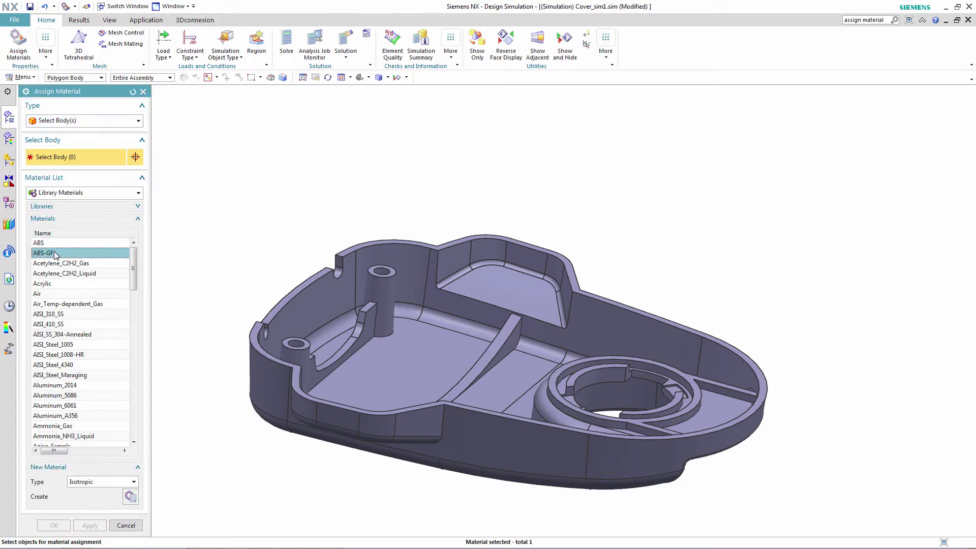
pyautogui.click(340, 300)
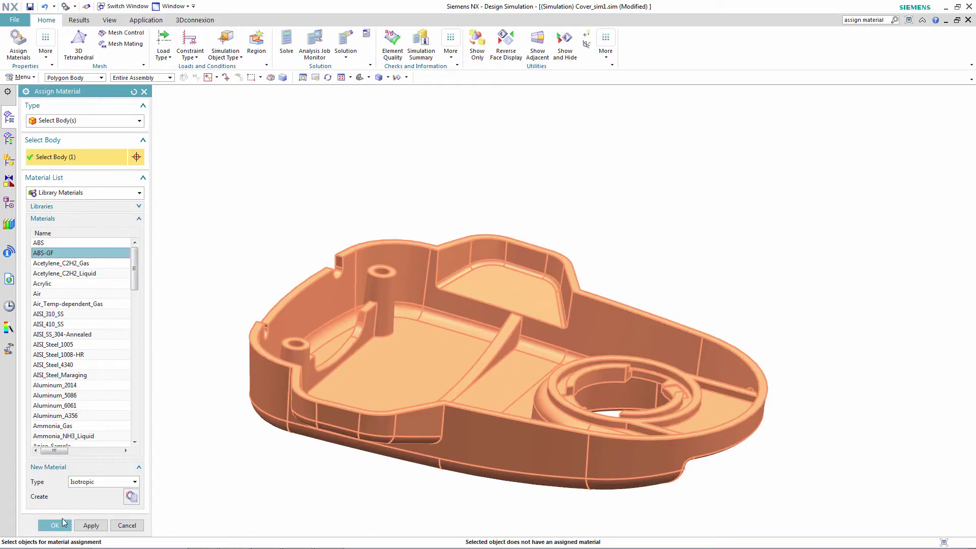
pyautogui.click(62, 524)
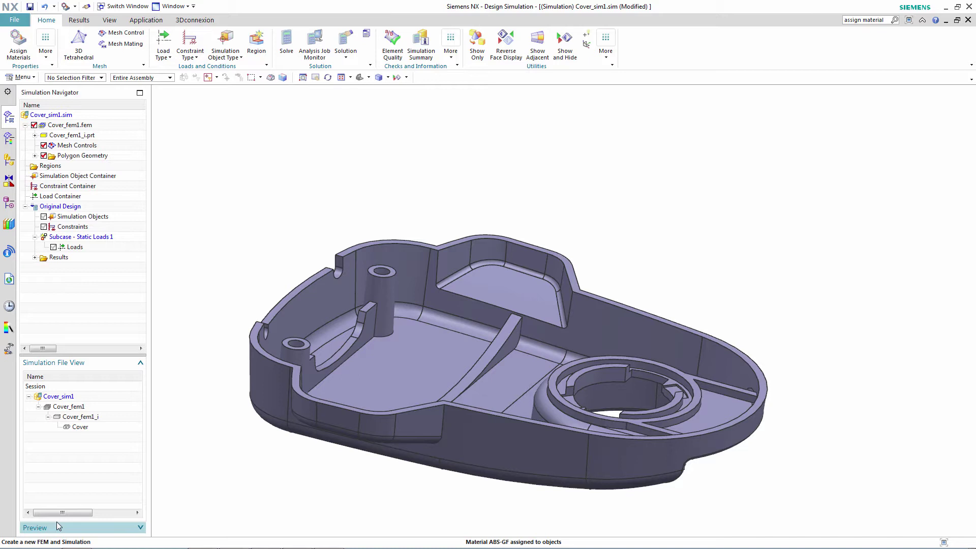
# - In Cover_fem1, mesh the body with 3D tetrahedrals at automatic 3.67 mm size, then reopen Cover_sim1
pyautogui.doubleClick(65, 407)
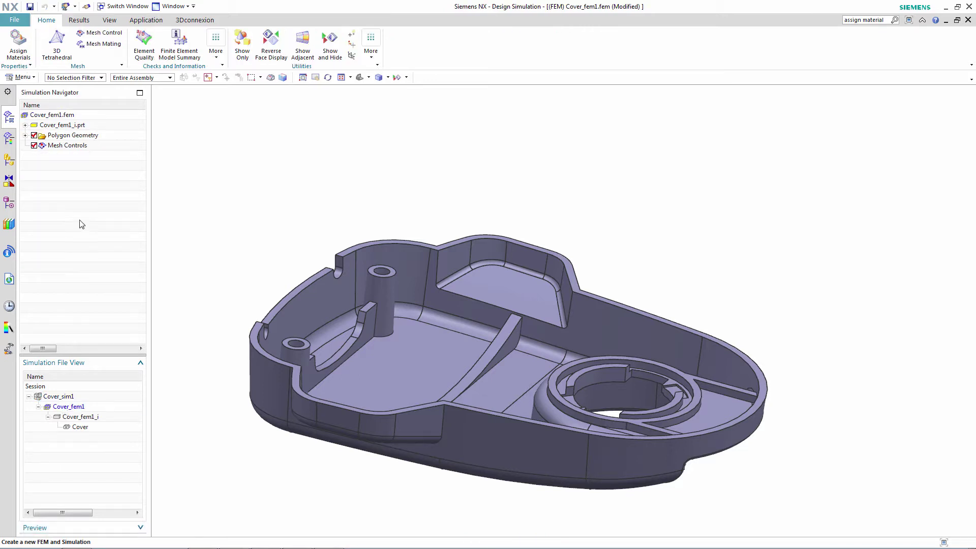
pyautogui.click(56, 43)
pyautogui.click(430, 340)
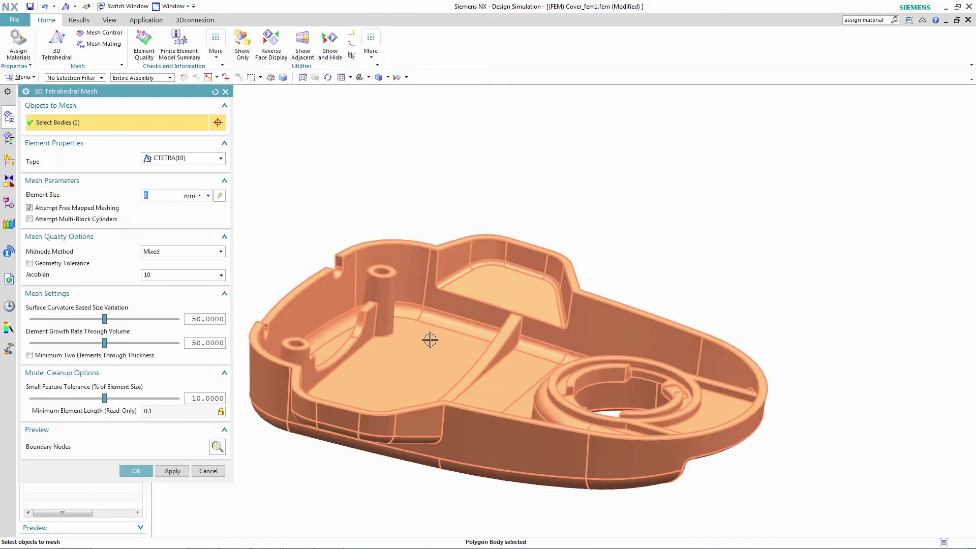
pyautogui.click(219, 196)
pyautogui.click(135, 472)
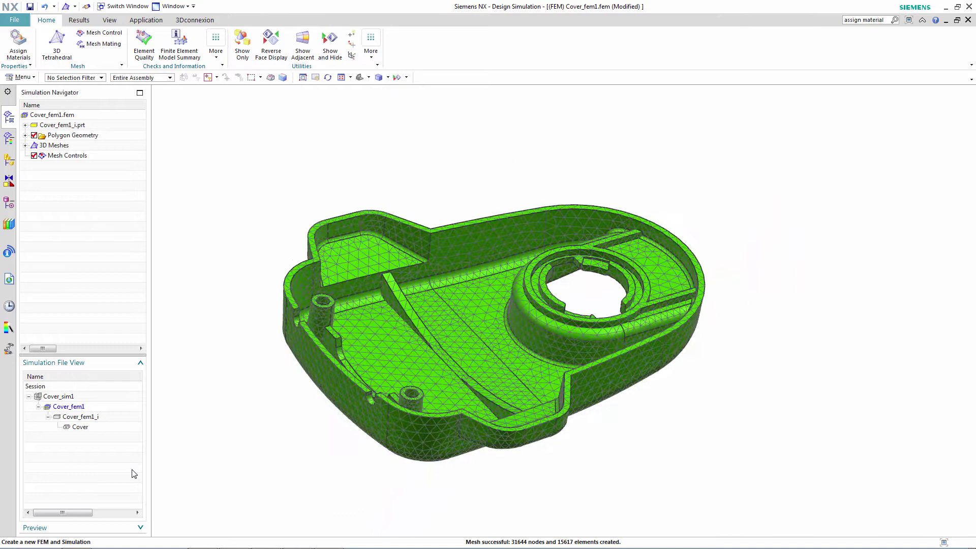
pyautogui.doubleClick(65, 397)
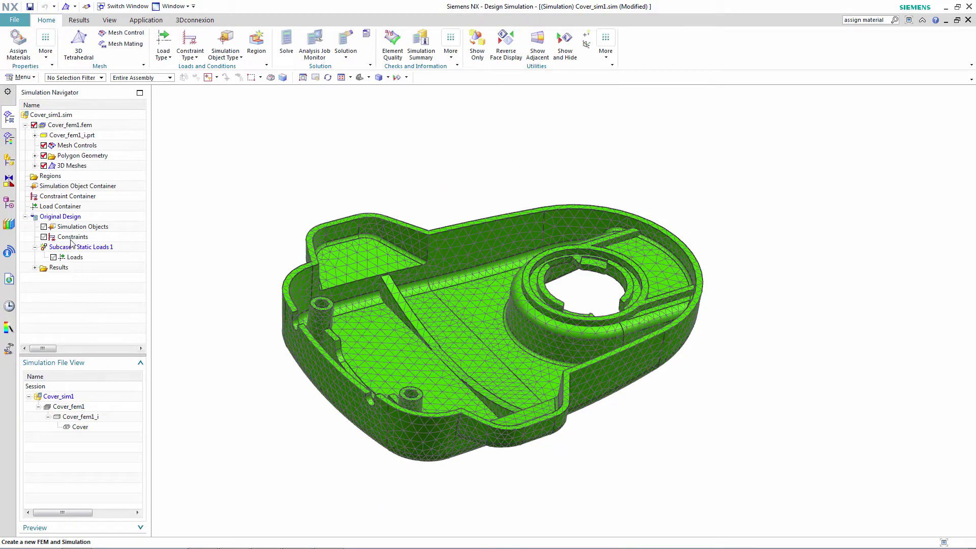
# - Hide the 3D mesh and add a Fixed Constraint on both boss hole faces and both recess tabs
pyautogui.click(44, 166)
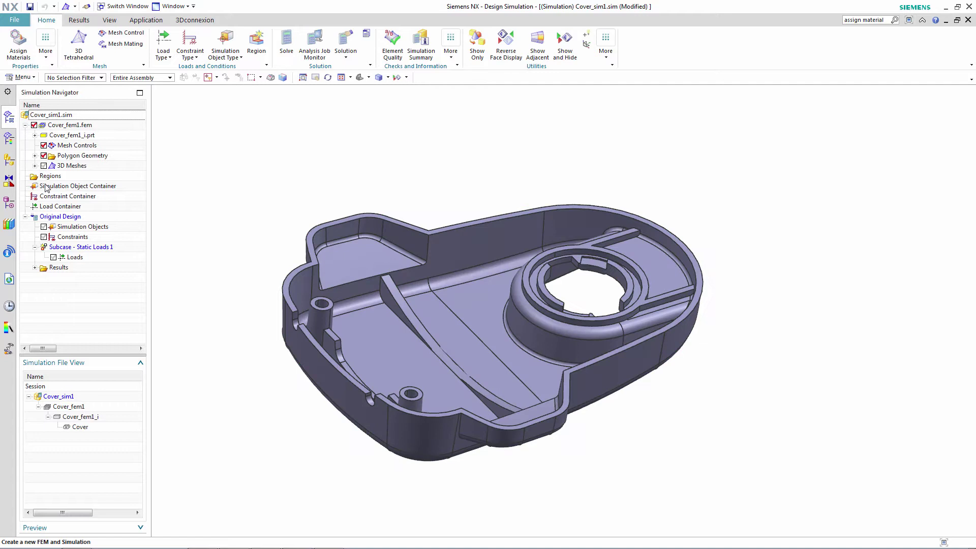
pyautogui.rightClick(72, 237)
pyautogui.moveTo(127, 242)
pyautogui.click(161, 244)
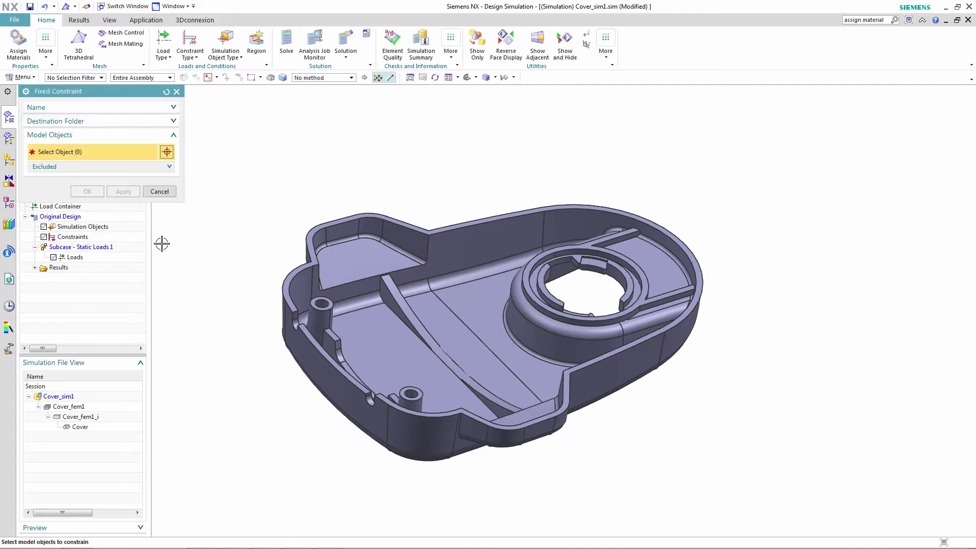
pyautogui.scroll(5, 162, 244)
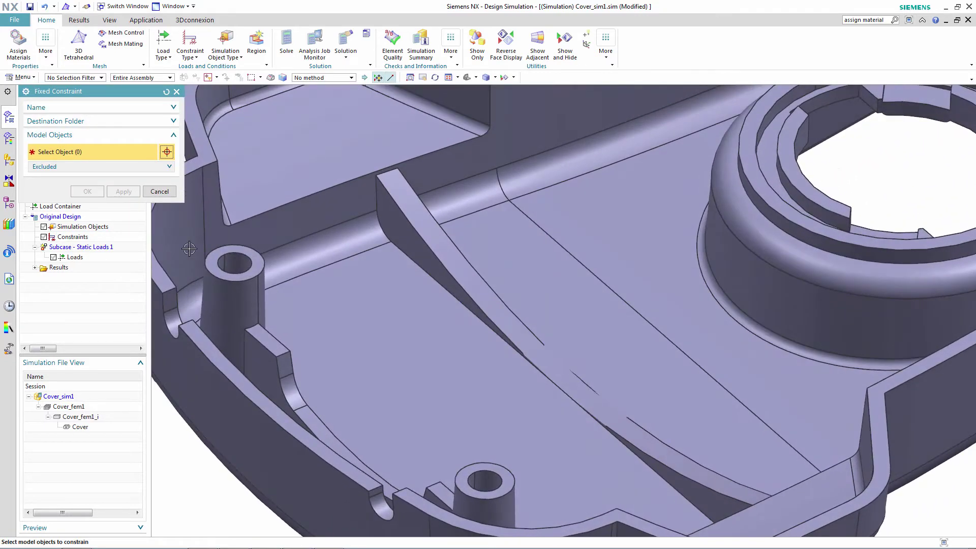
pyautogui.click(232, 262)
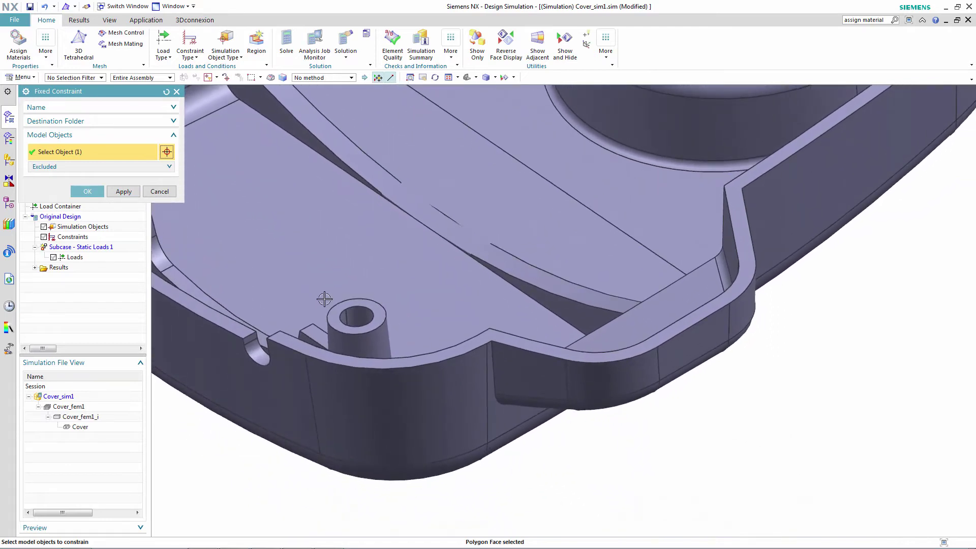
pyautogui.click(354, 315)
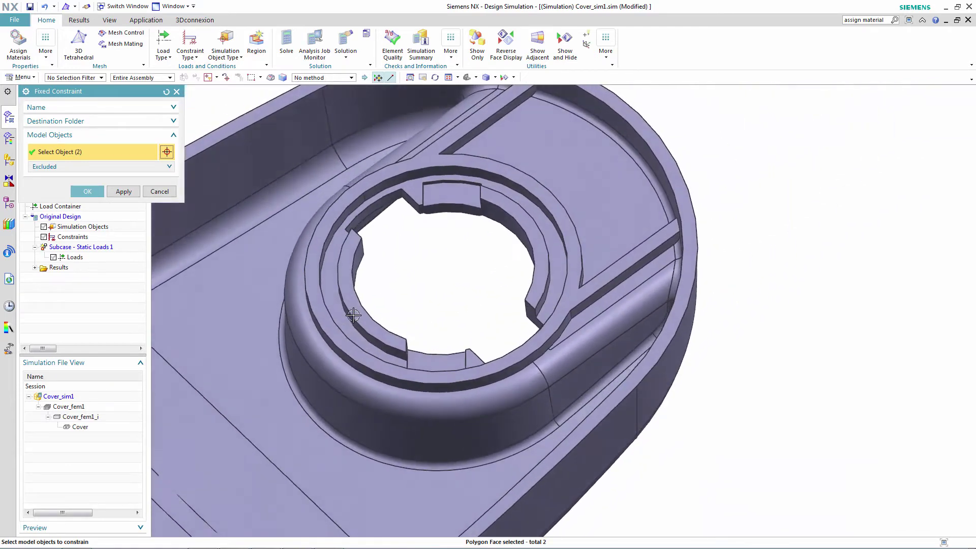
pyautogui.click(444, 200)
pyautogui.click(433, 372)
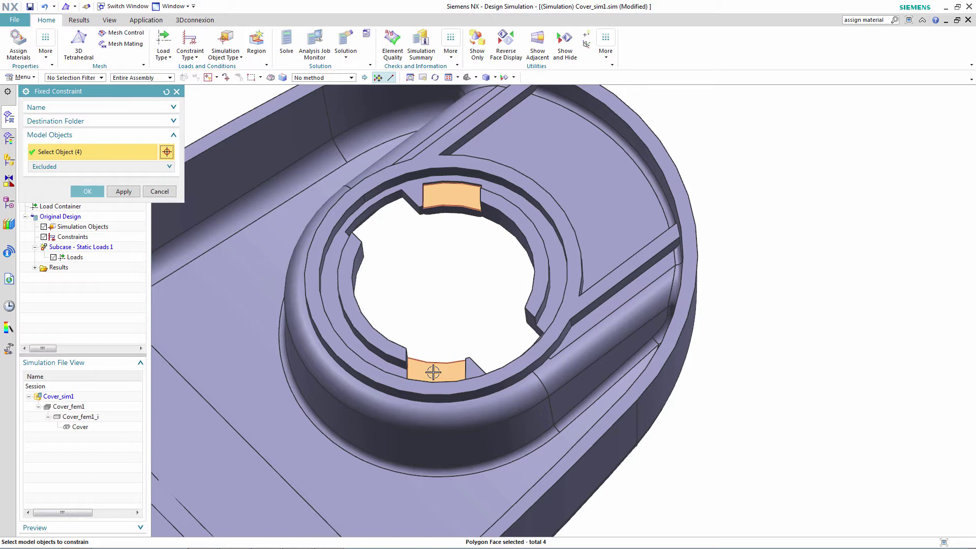
pyautogui.click(91, 193)
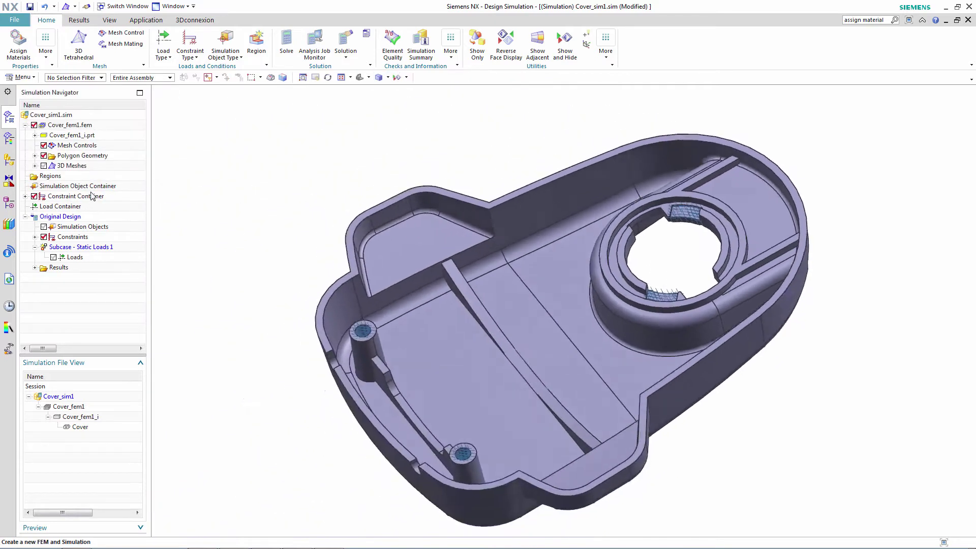
# - Apply a pressure load to the three inner floor faces of the Cover
pyautogui.rightClick(80, 258)
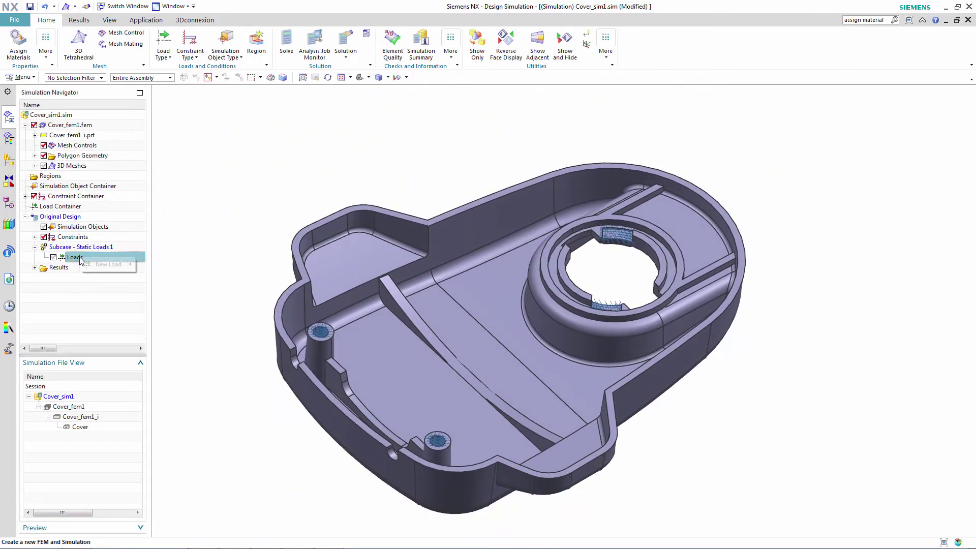
pyautogui.moveTo(118, 265)
pyautogui.click(160, 303)
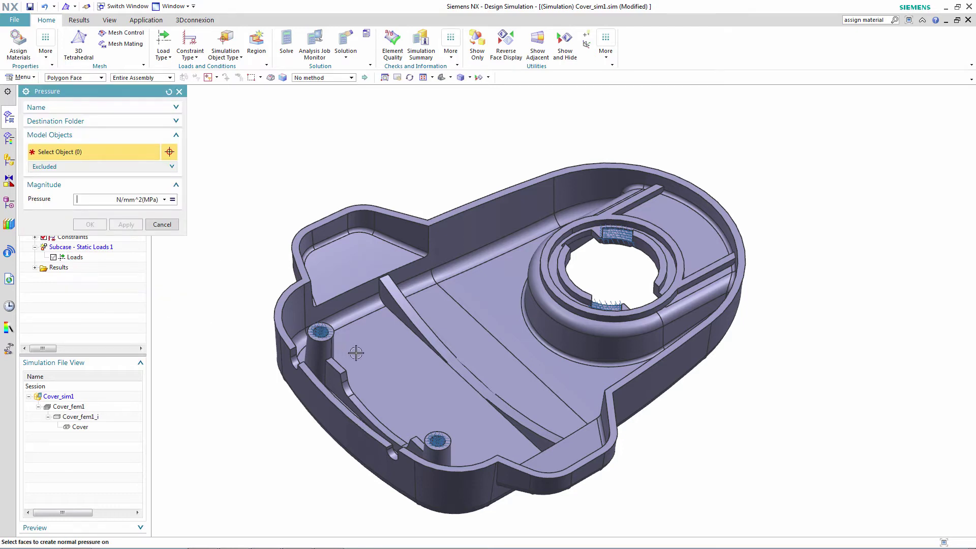
pyautogui.click(397, 356)
pyautogui.click(468, 336)
pyautogui.click(497, 299)
pyautogui.write('0.07')
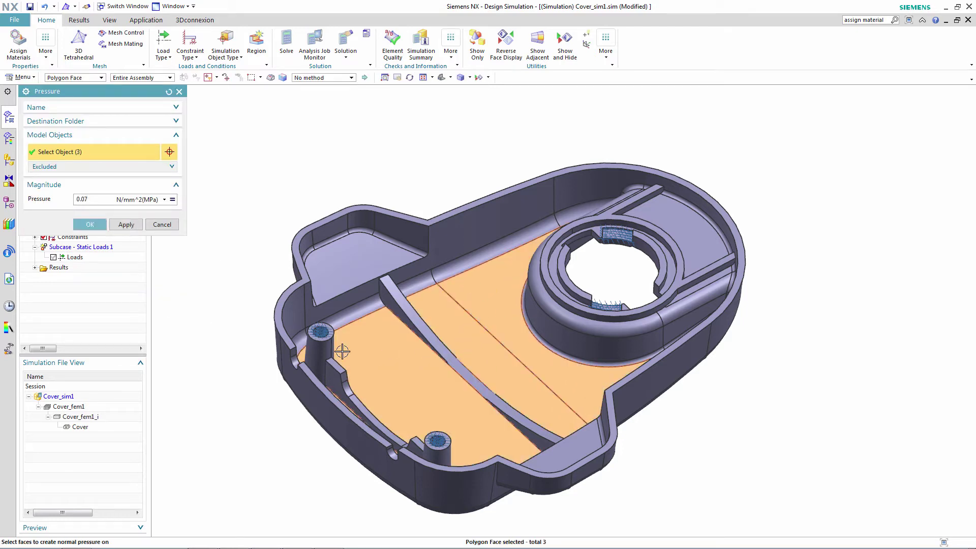
pyautogui.press('Return')
# - Solve the Original Design solution and show its results in the Post Processing Navigator
pyautogui.rightClick(64, 218)
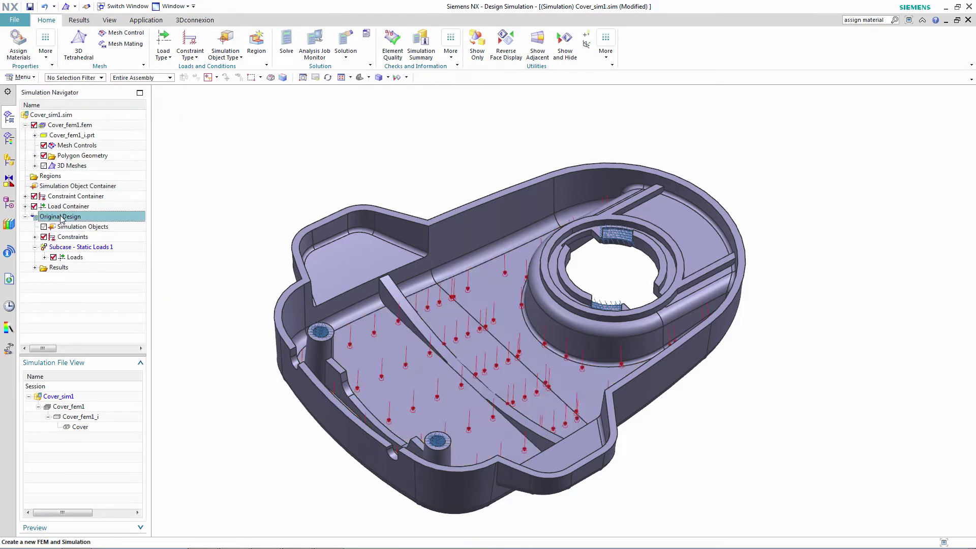
pyautogui.click(86, 366)
pyautogui.click(111, 197)
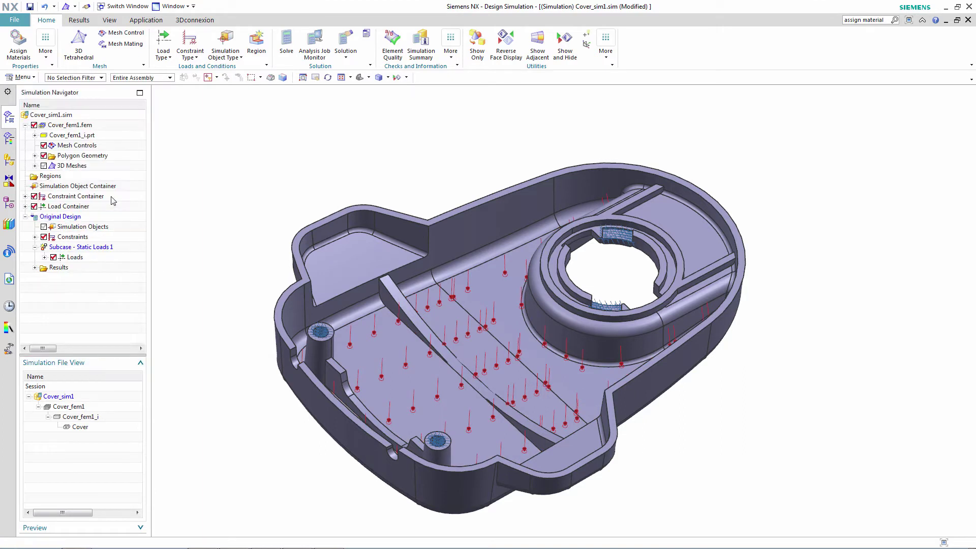
pyautogui.click(8, 140)
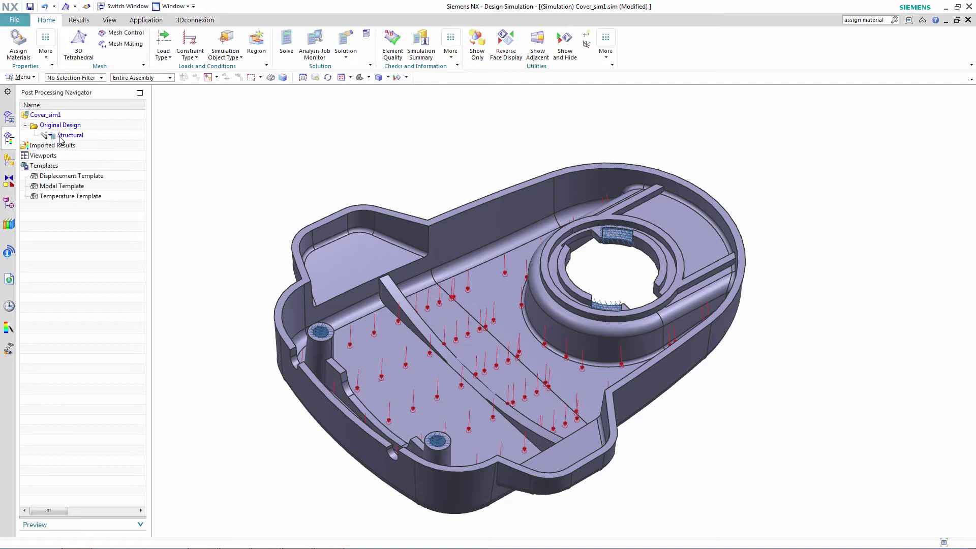
# - Plot Original Design nodal displacement (0.753 mm peak) with the Displacement Template, then return to the Simulation Navigator
pyautogui.click(35, 135)
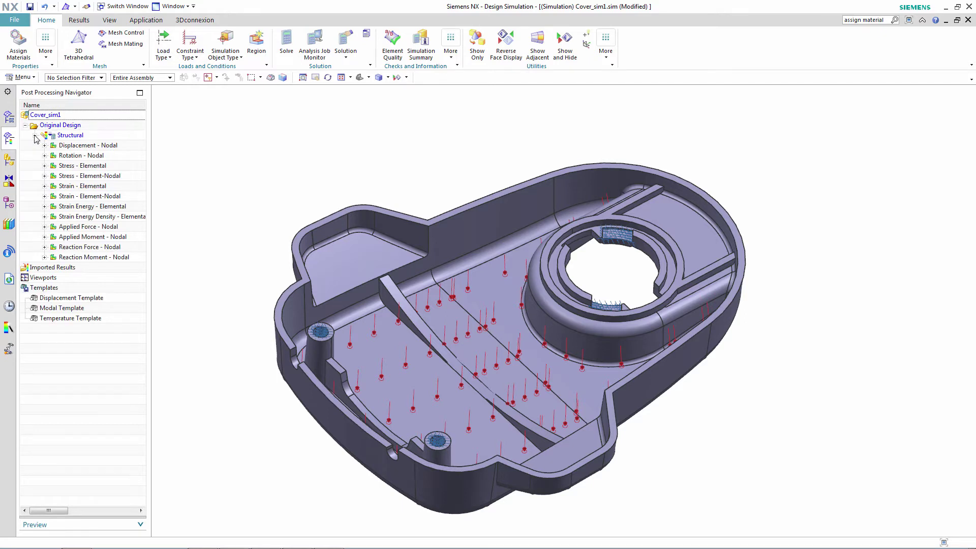
pyautogui.doubleClick(79, 146)
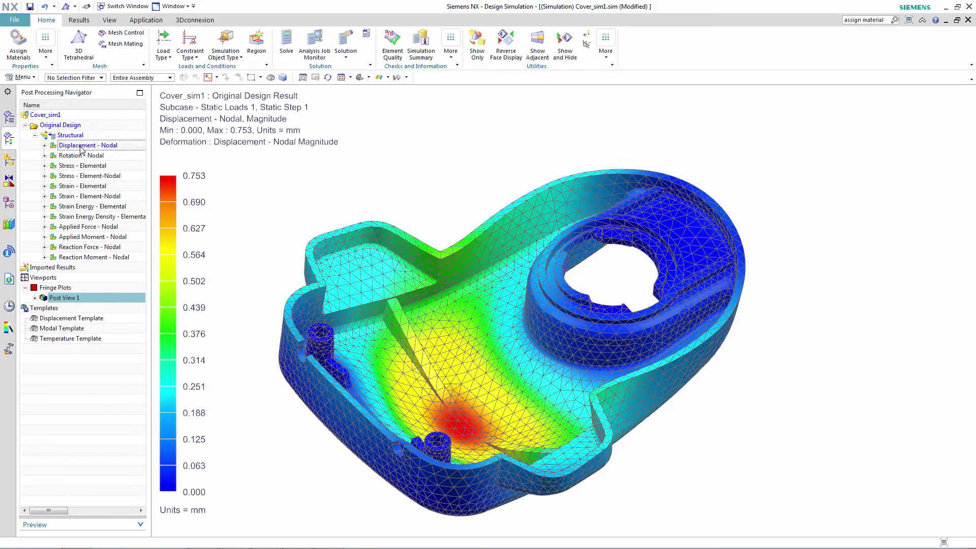
pyautogui.moveTo(62, 320); pyautogui.dragTo(280, 196)
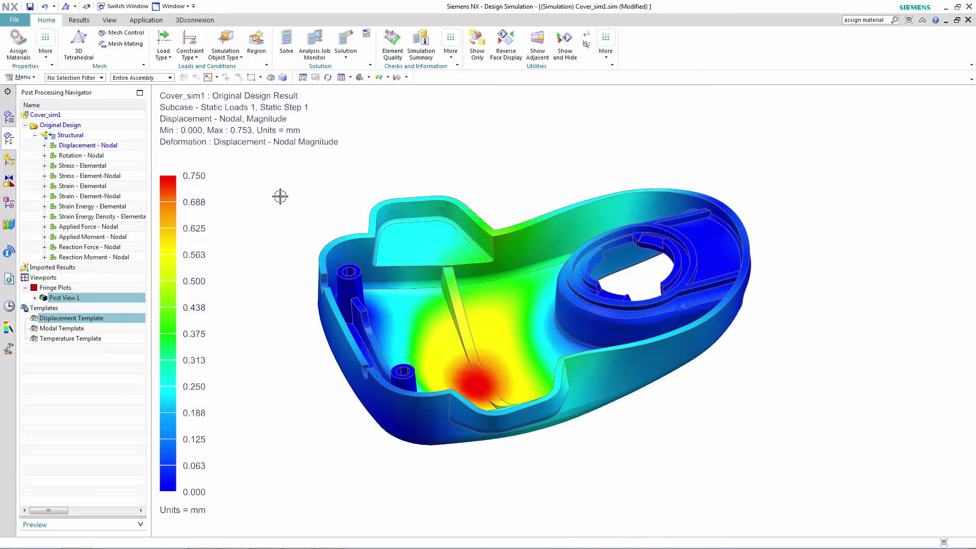
pyautogui.click(10, 118)
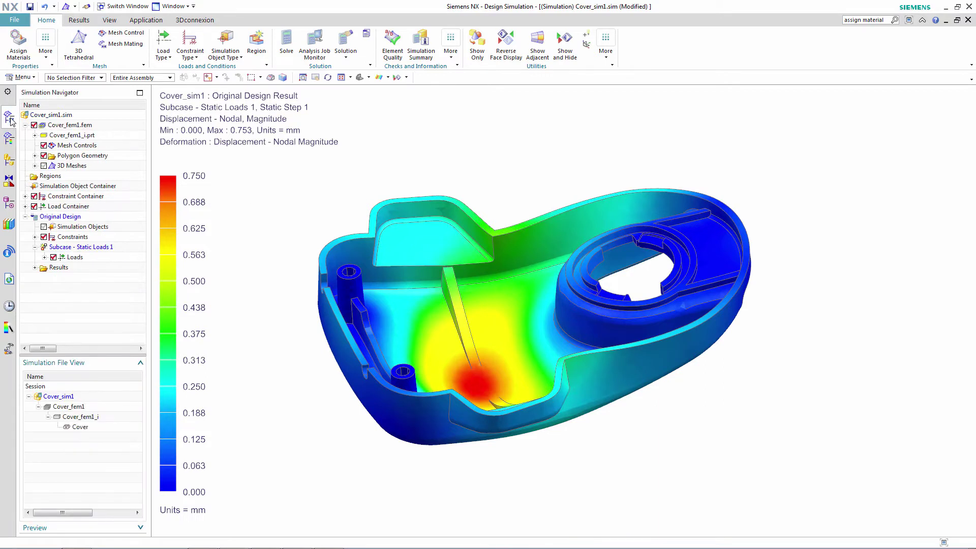
# - Display Cover_fem1_i and select the bosses and rib for Move Face using the Boss or Pocket Face rule
pyautogui.rightClick(88, 417)
pyautogui.click(107, 424)
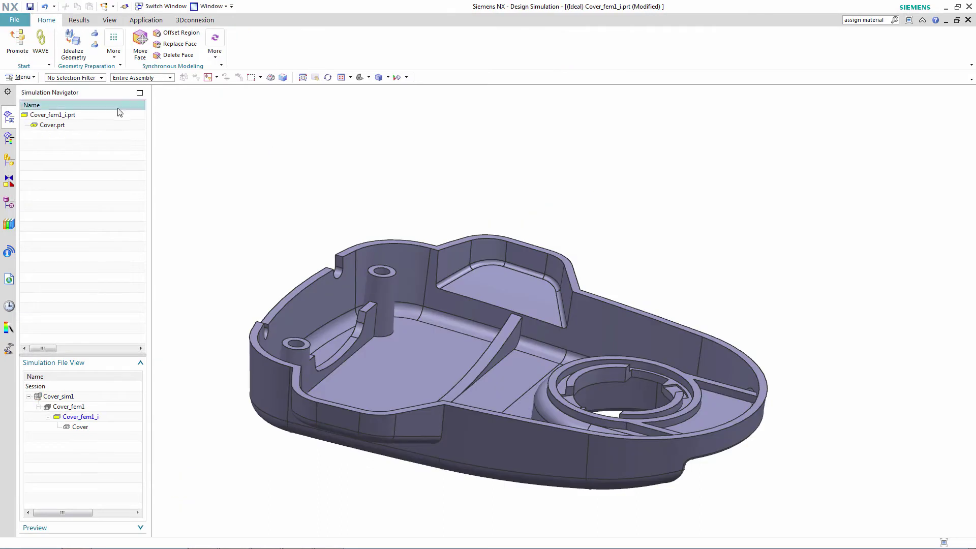
pyautogui.click(140, 45)
pyautogui.click(333, 78)
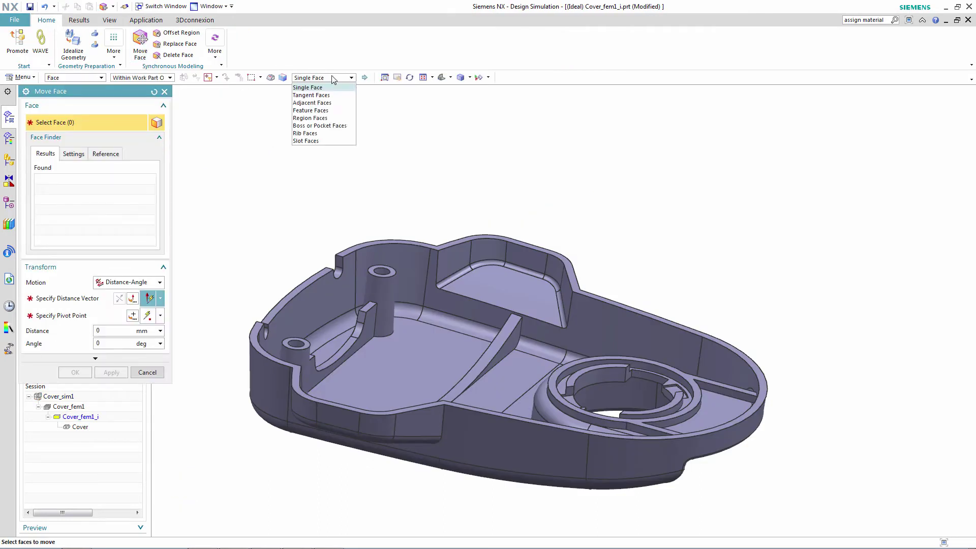
pyautogui.click(336, 126)
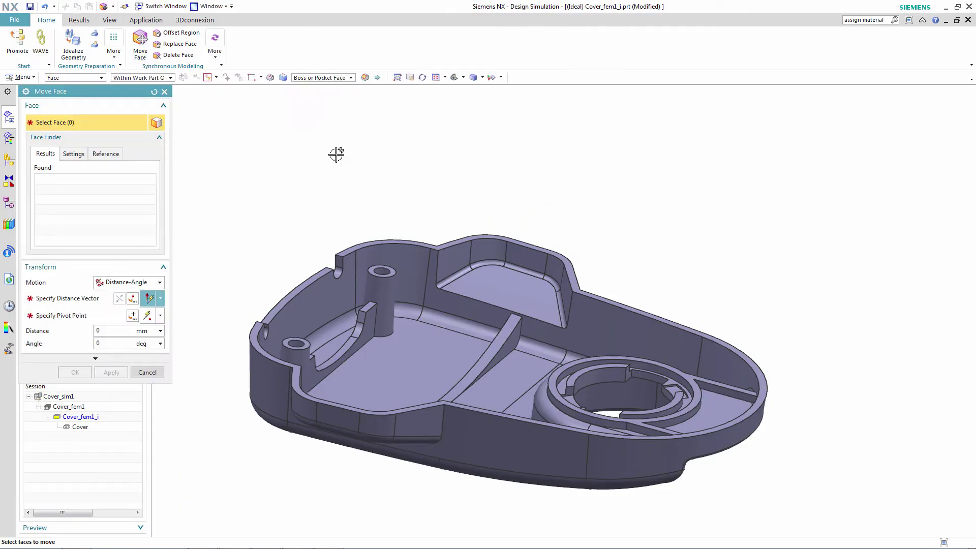
pyautogui.click(379, 296)
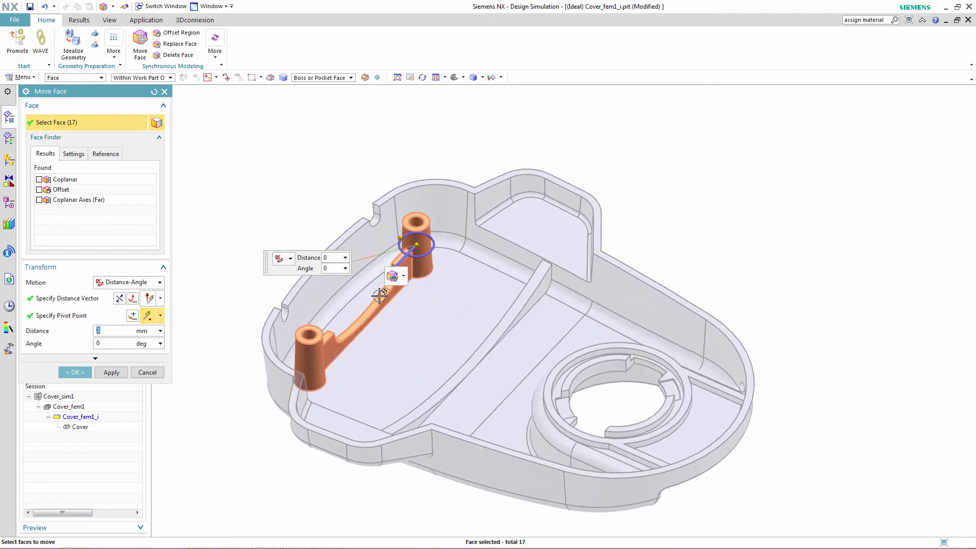
# - Move the selected bosses and rib 12 mm along the housing edge direction
pyautogui.click(160, 299)
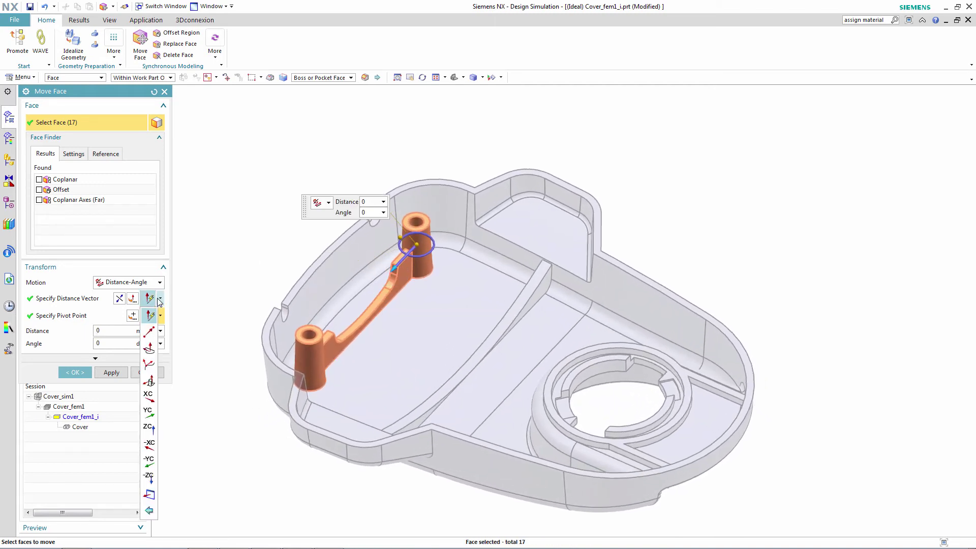
pyautogui.click(149, 349)
pyautogui.scroll(5, 367, 275)
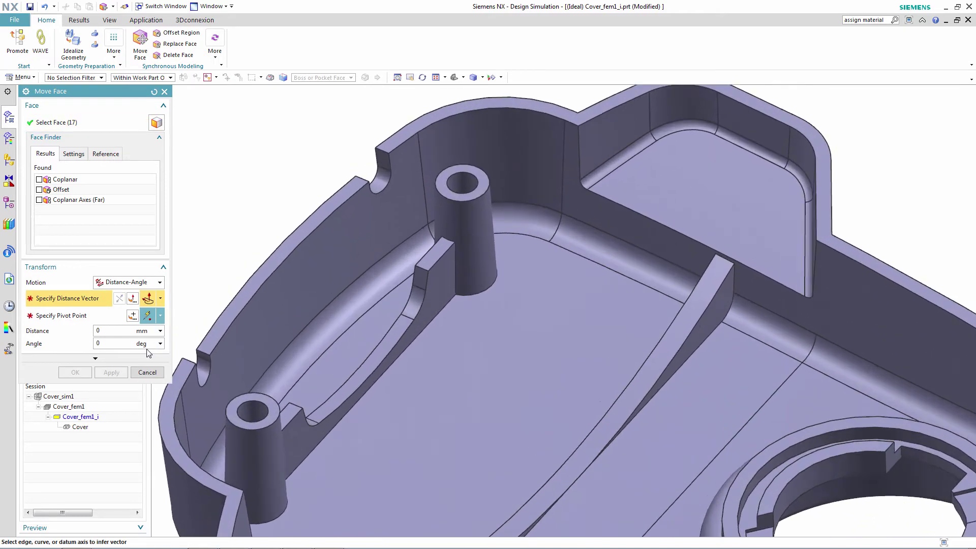
pyautogui.click(429, 273)
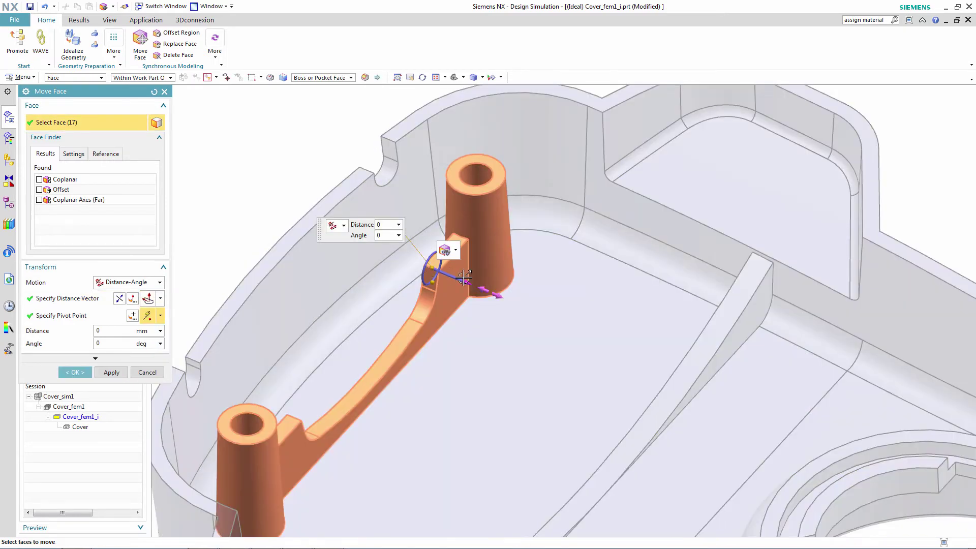
pyautogui.scroll(-4, 463, 275)
pyautogui.scroll(-2, 463, 277)
pyautogui.moveTo(475, 254); pyautogui.dragTo(523, 281)
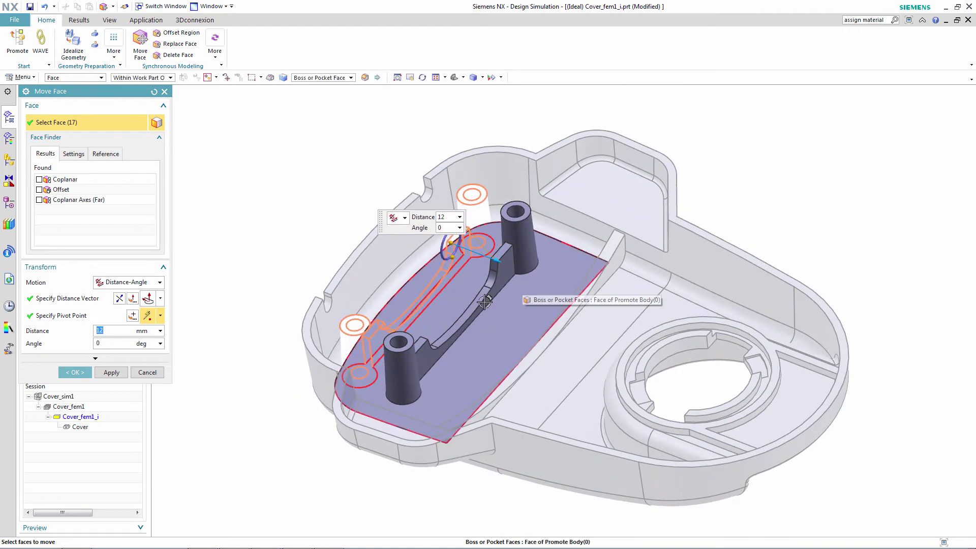
pyautogui.click(75, 373)
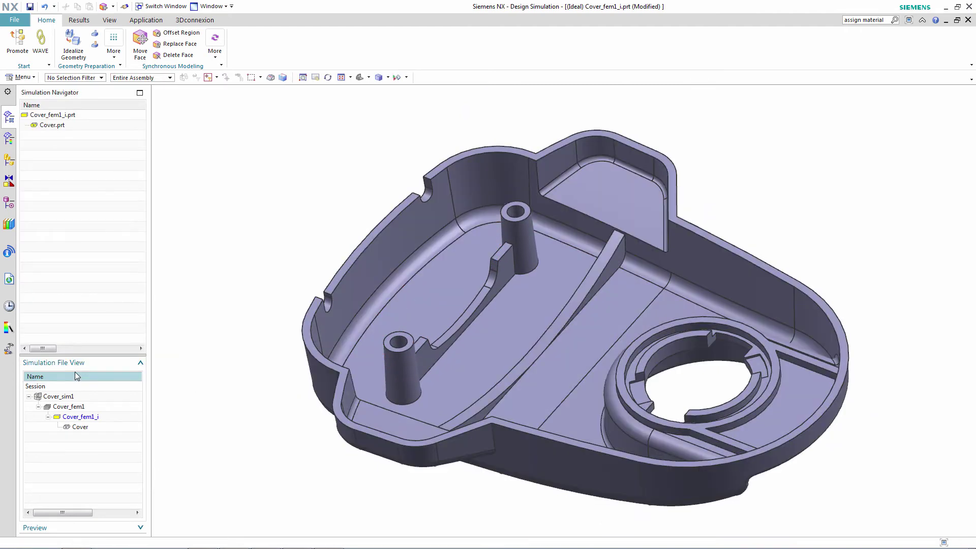
# - Open Cover_fem1 and update its mesh to the shifted bosses and rib
pyautogui.doubleClick(80, 408)
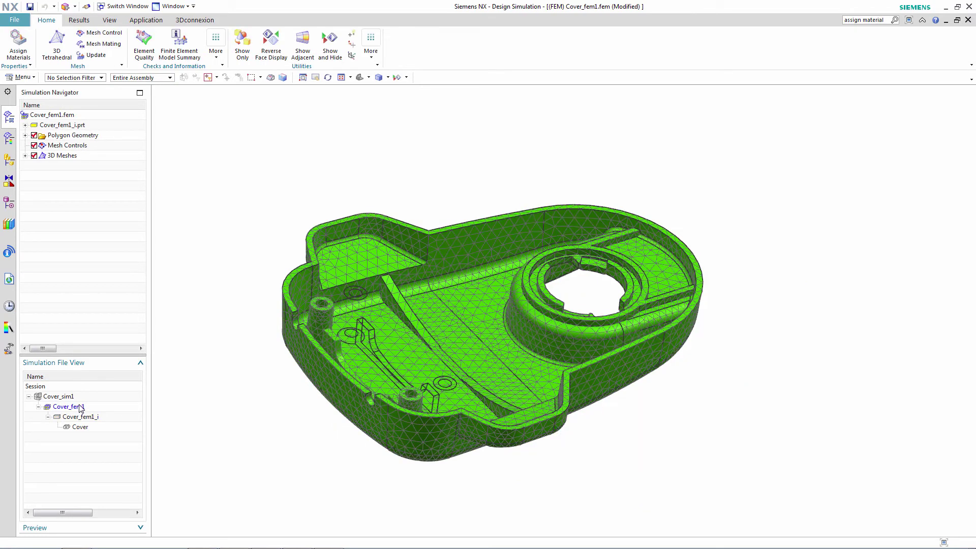
pyautogui.rightClick(60, 116)
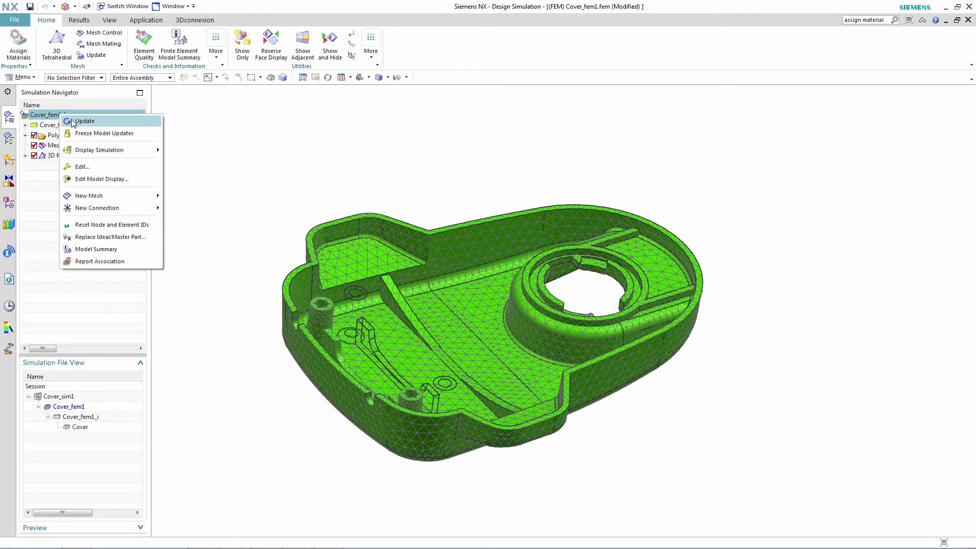
pyautogui.click(72, 122)
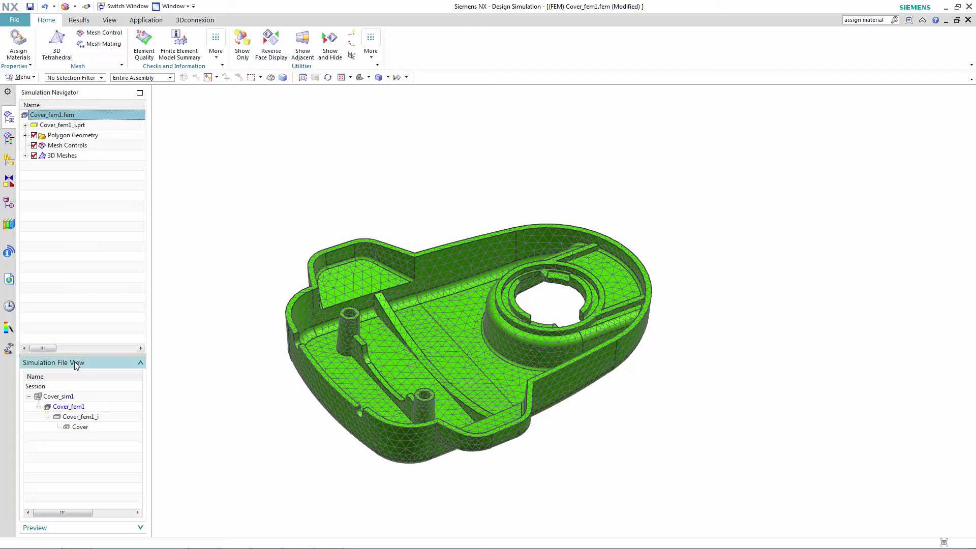
# - In Cover_sim1, clone the Original Design solution and rename the copy 'Modified Design'
pyautogui.doubleClick(68, 397)
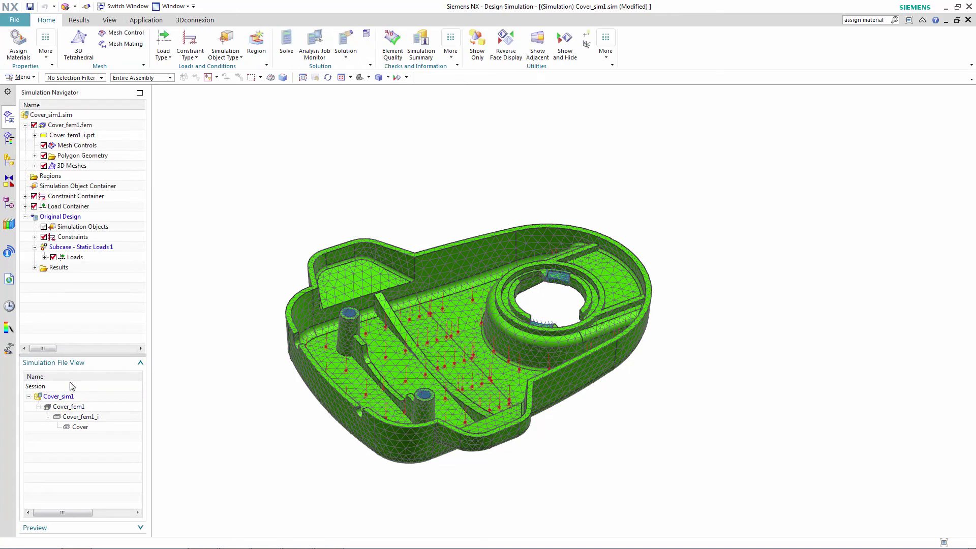
pyautogui.rightClick(74, 220)
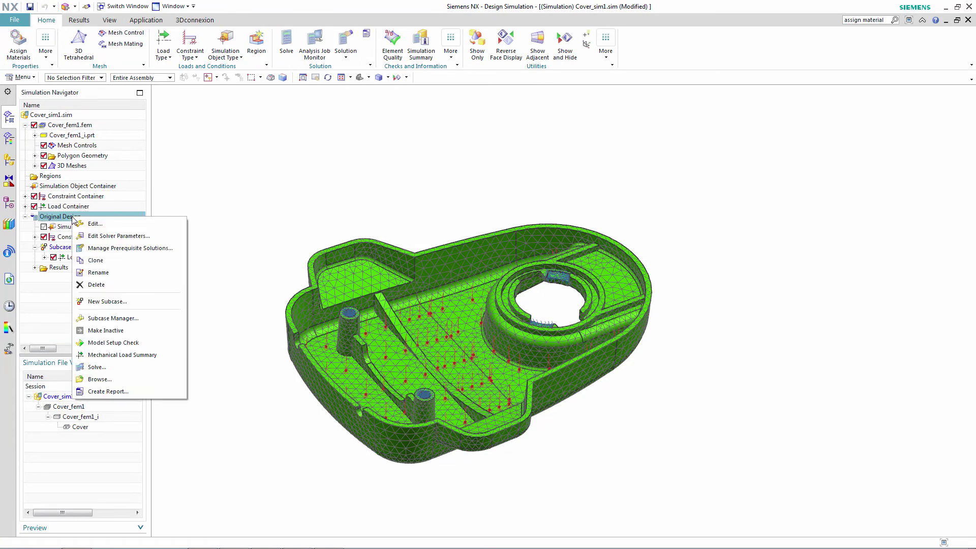
pyautogui.click(89, 261)
pyautogui.click(83, 275)
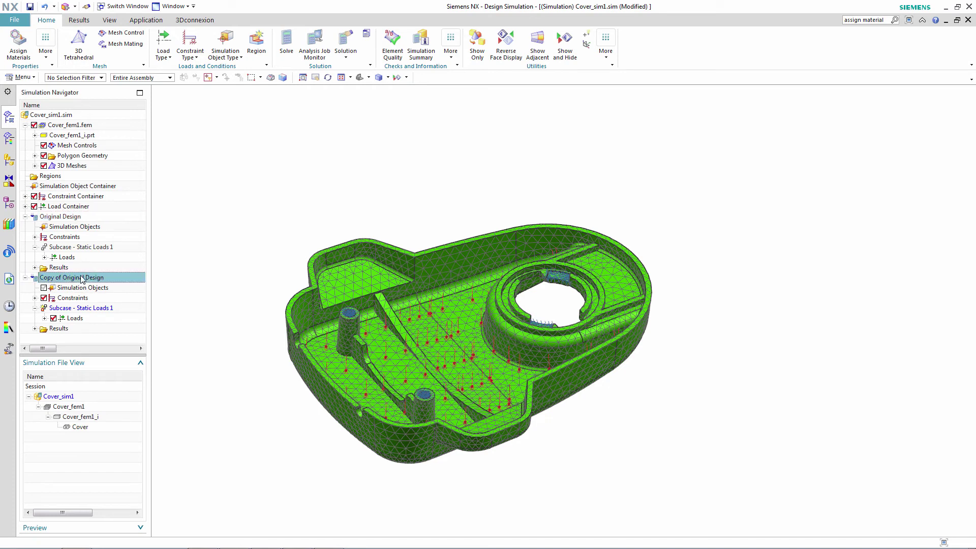
pyautogui.rightClick(82, 275)
pyautogui.click(100, 336)
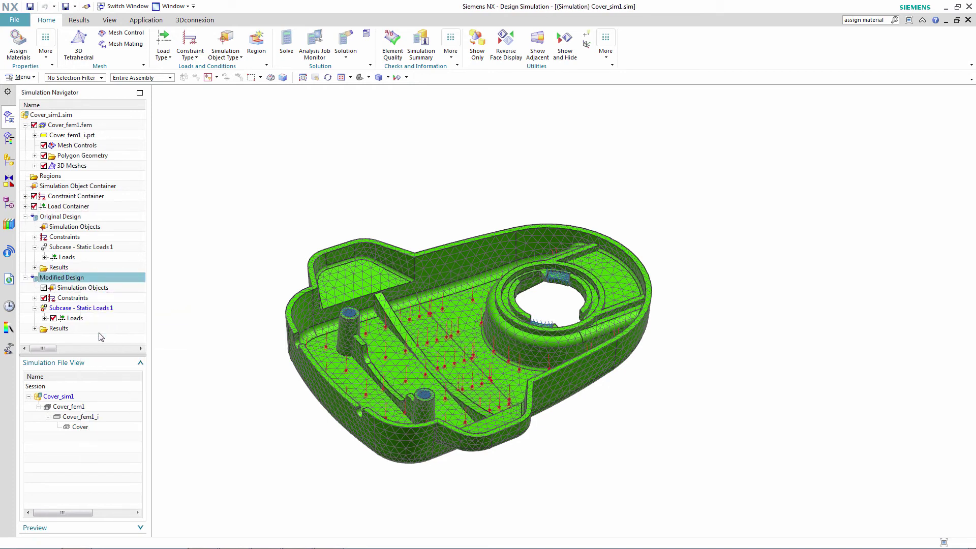
# - Solve Modified Design and show its results in the Post Processing Navigator
pyautogui.rightClick(87, 282)
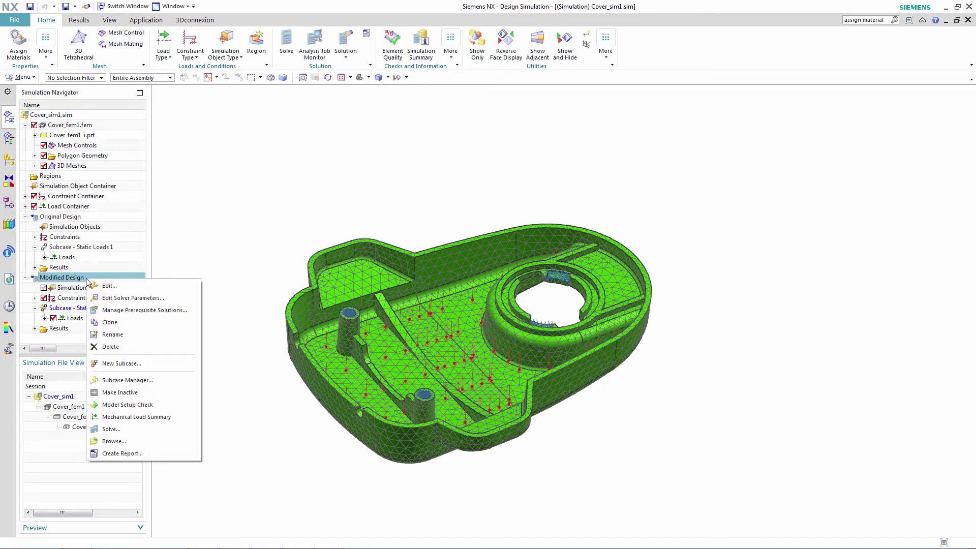
pyautogui.click(116, 431)
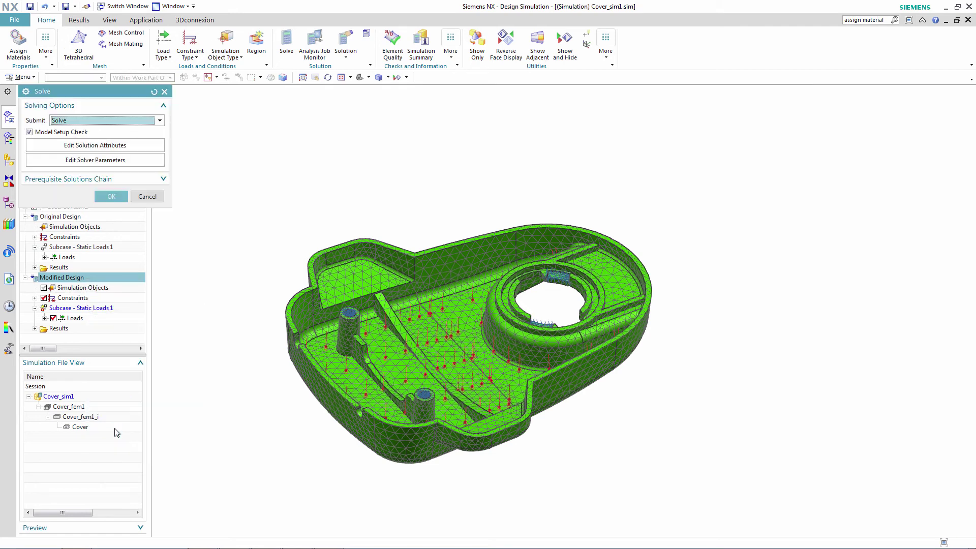
pyautogui.click(114, 198)
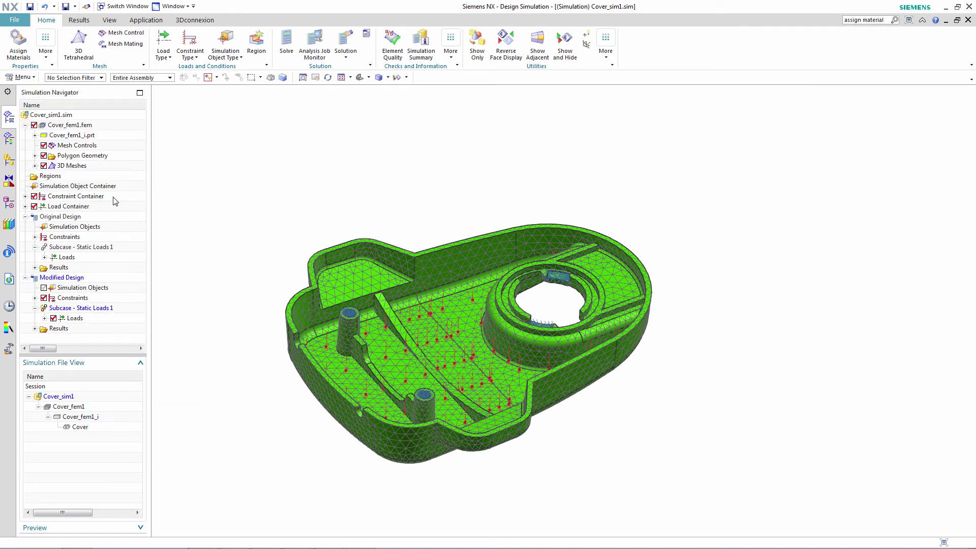
pyautogui.click(9, 138)
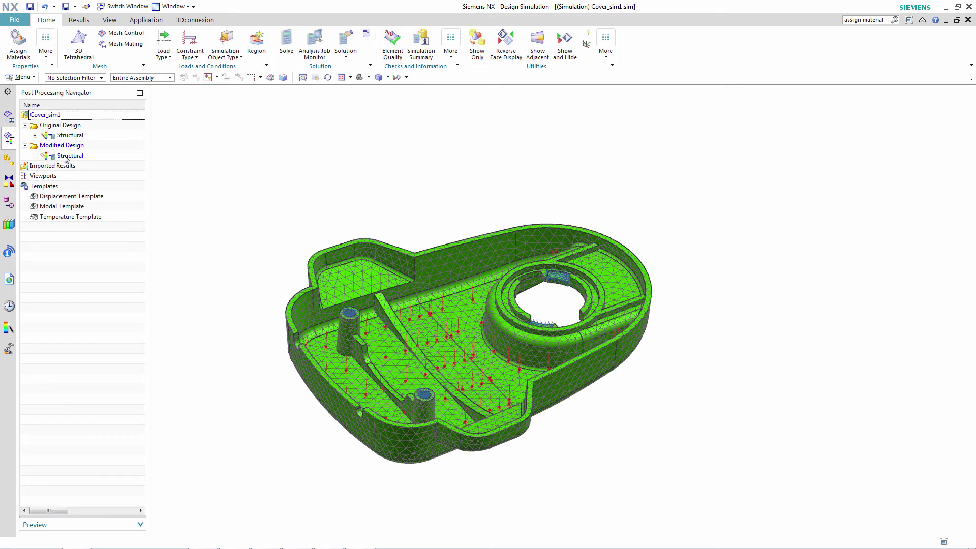
# - Plot Original Design displacement in the left viewport and Modified Design displacement in the right
pyautogui.click(79, 20)
pyautogui.click(58, 44)
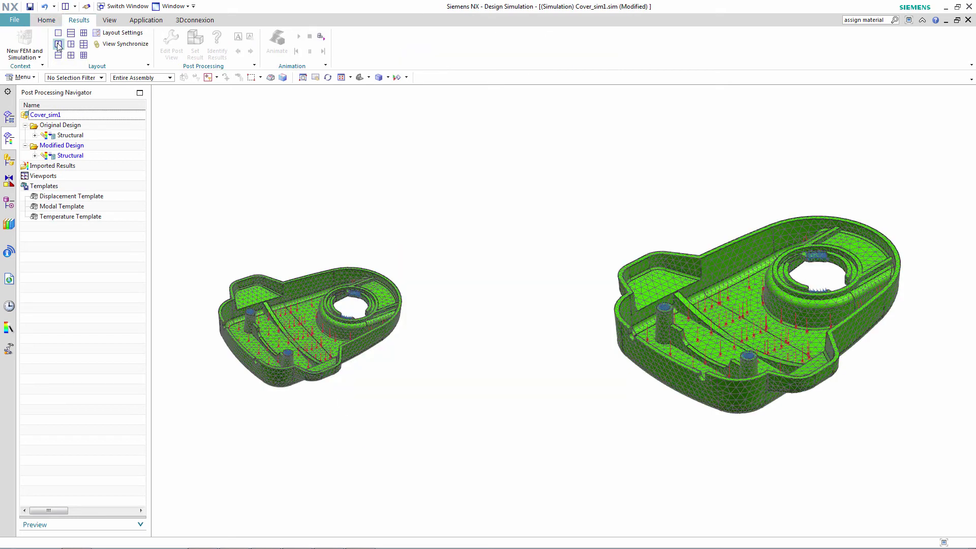
pyautogui.click(35, 135)
pyautogui.doubleClick(79, 146)
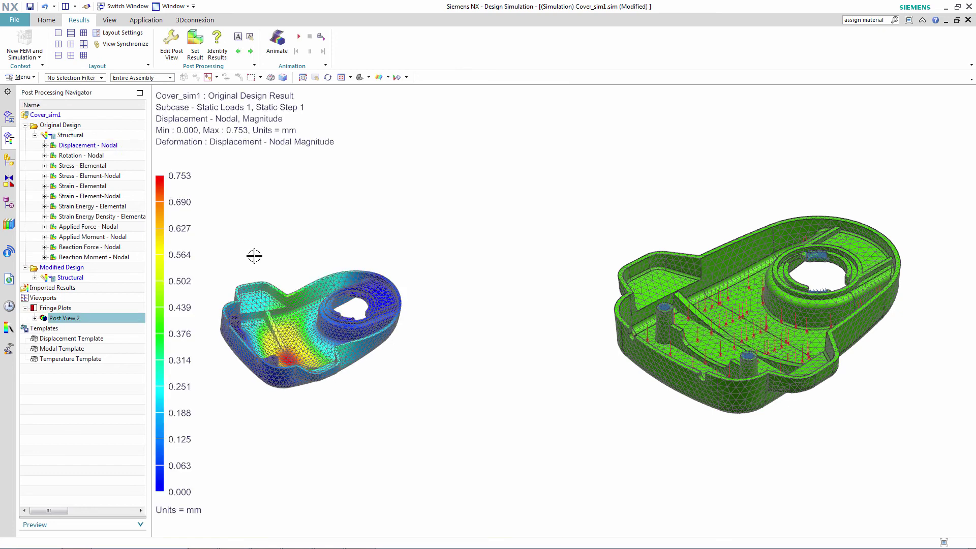
pyautogui.click(35, 277)
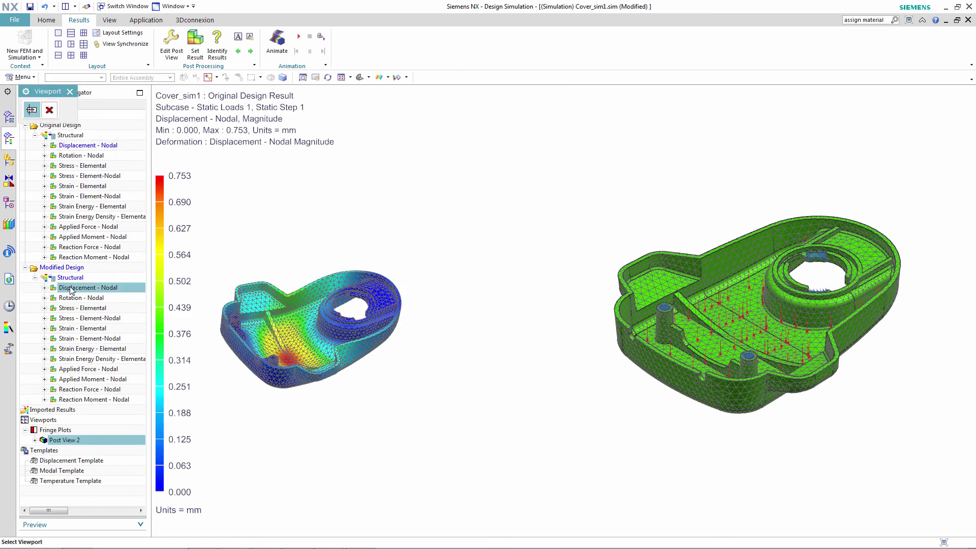
pyautogui.click(631, 317)
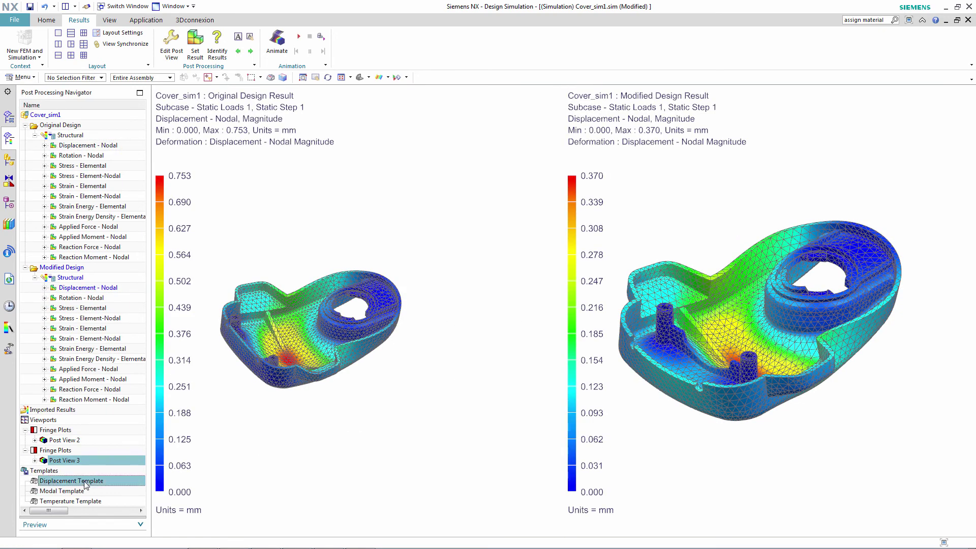
# - Apply the Displacement Template to both plots for a common 0.750 mm scale, then synchronize right view to left
pyautogui.moveTo(85, 483); pyautogui.dragTo(271, 448)
pyautogui.moveTo(333, 483); pyautogui.dragTo(674, 457)
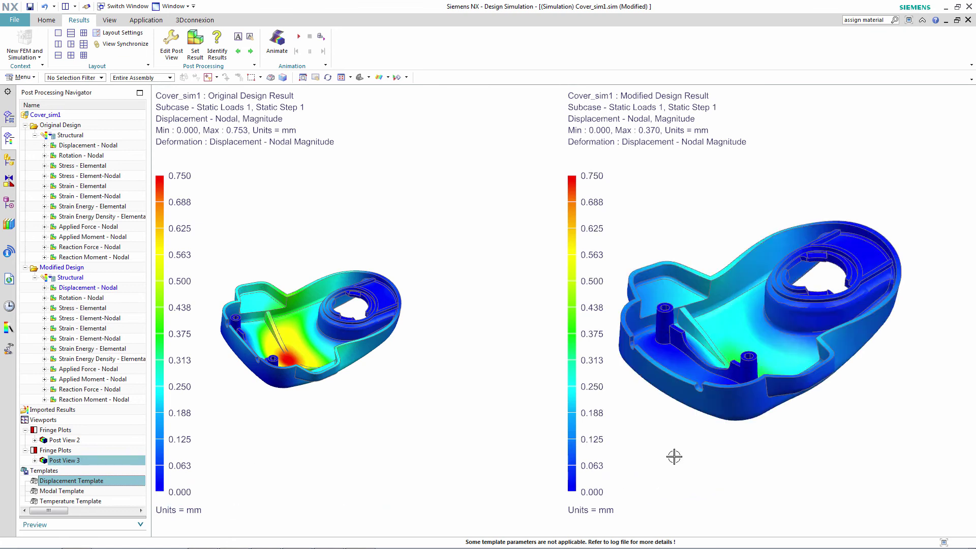
pyautogui.click(125, 45)
pyautogui.click(256, 188)
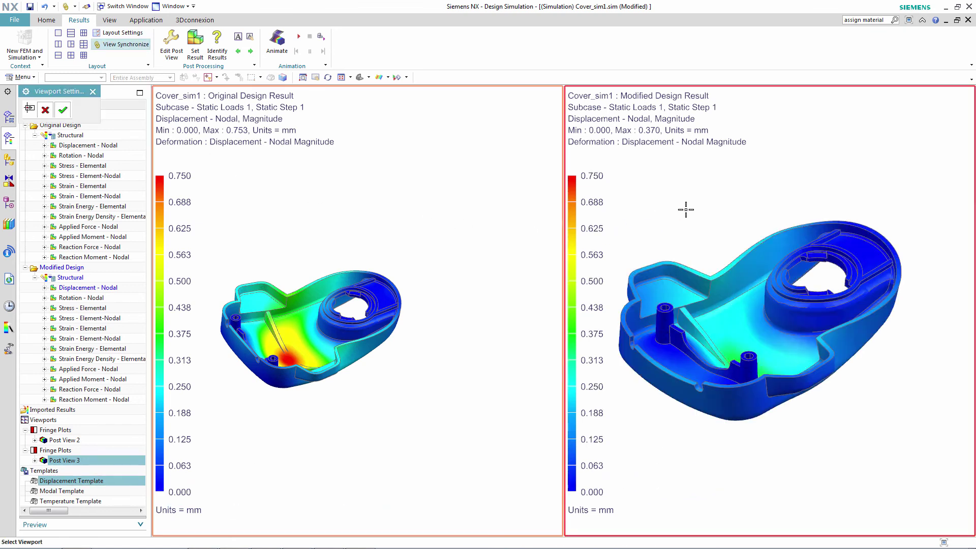
pyautogui.click(686, 209)
pyautogui.click(62, 110)
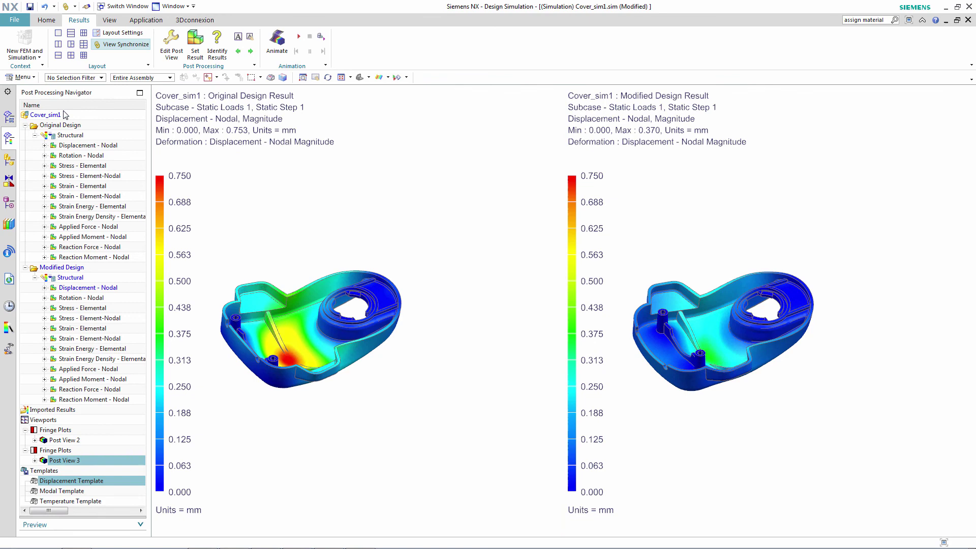